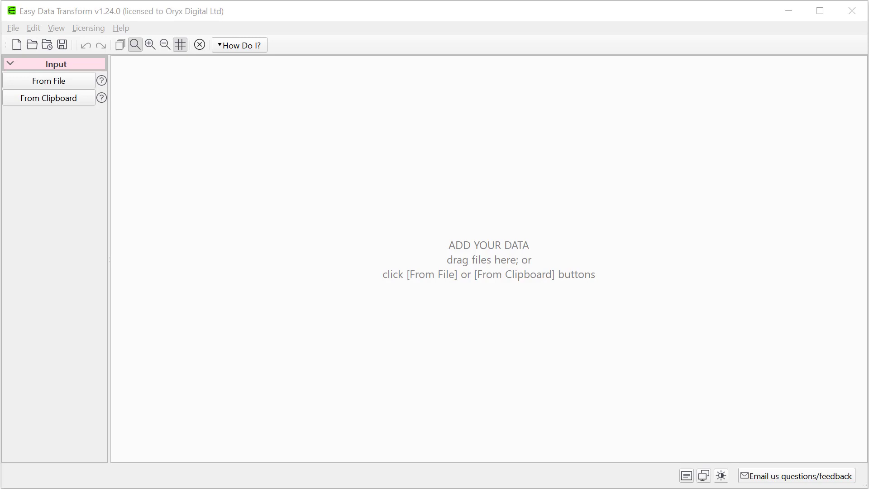
Load guest-list.xlsx as input and concatenate its Title, First and Last columns with a space as the delimiter.
{"action": "left_click_drag", "start_coordinate": [73, 77], "coordinate": [375, 281]}
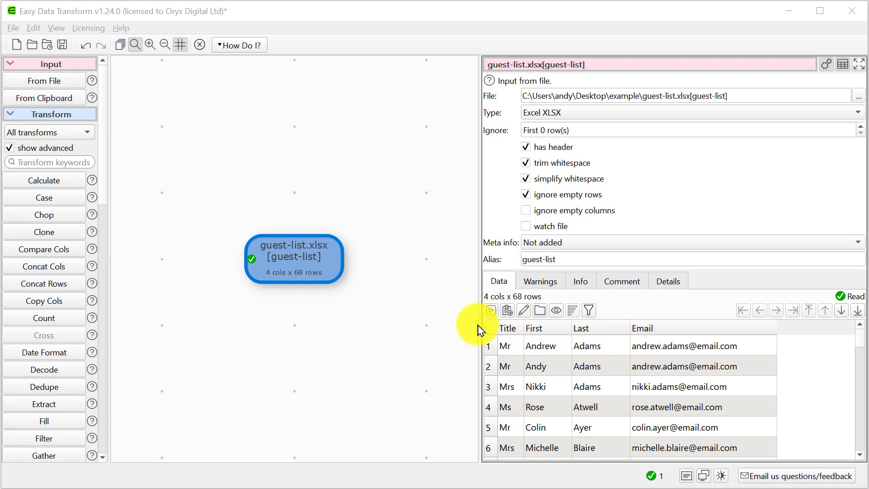
{"action": "left_click", "coordinate": [61, 270]}
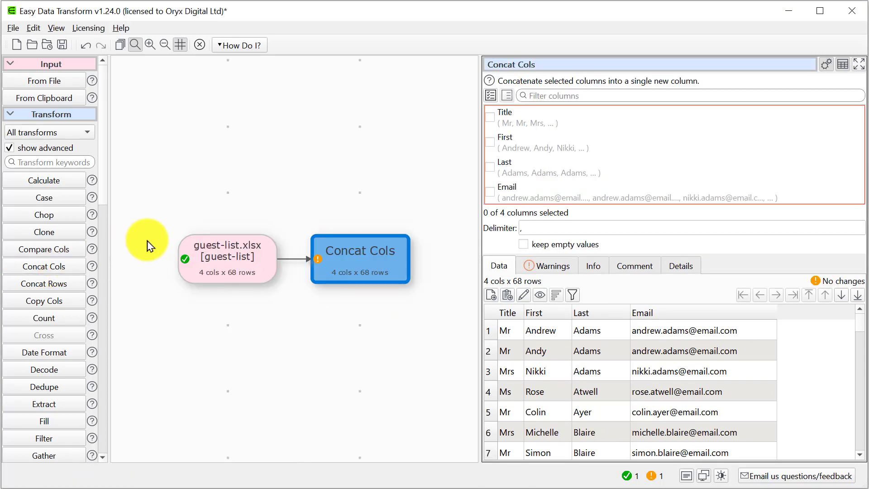
{"action": "left_click", "coordinate": [491, 122]}
{"action": "left_click", "coordinate": [491, 144]}
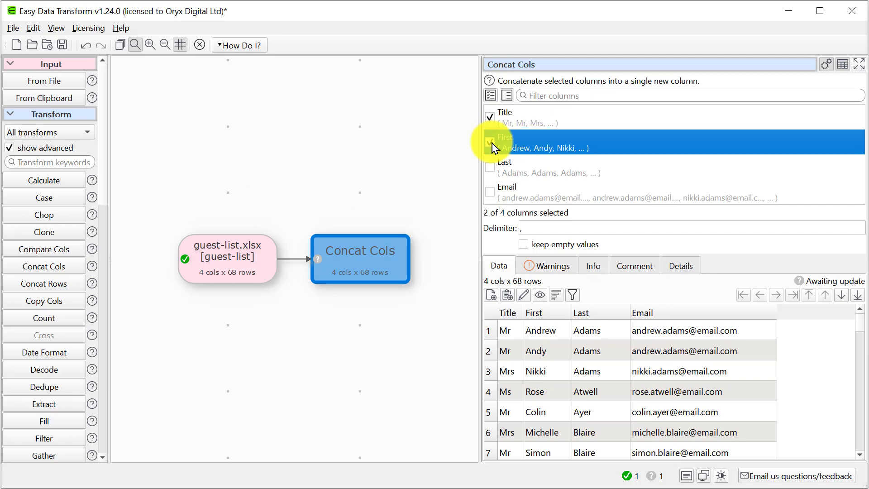
{"action": "left_click", "coordinate": [490, 167]}
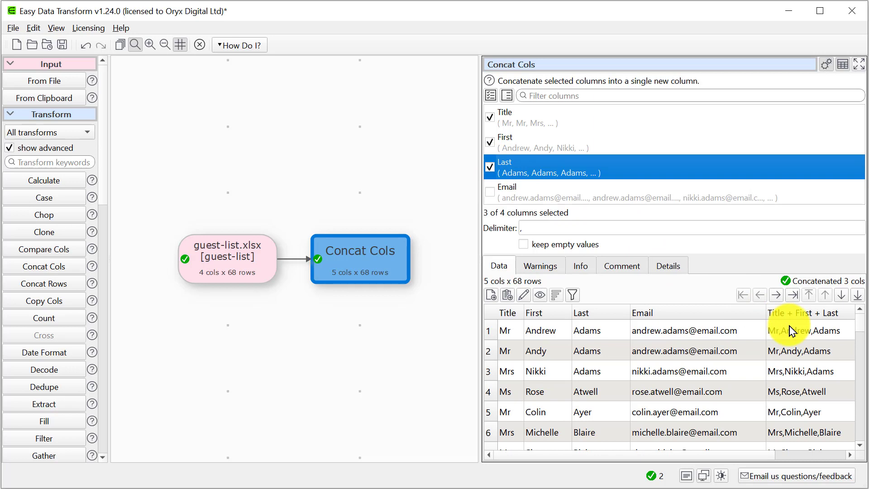
{"action": "left_click", "coordinate": [563, 228]}
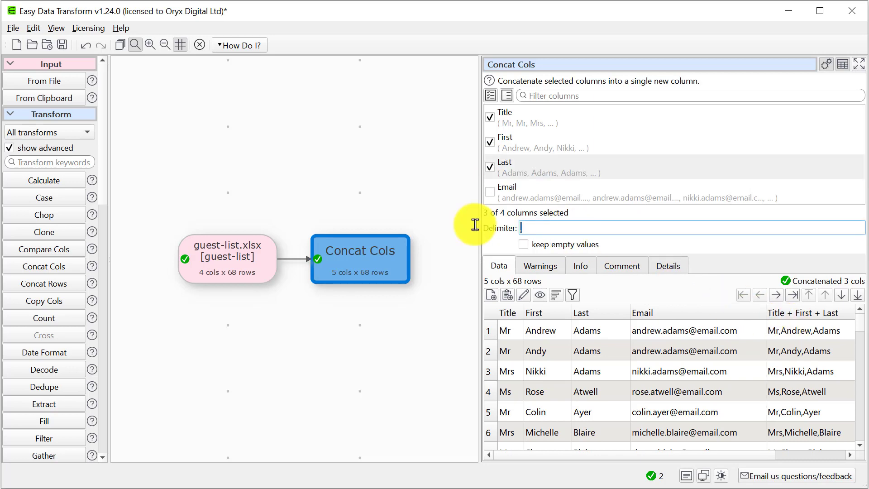
{"action": "key", "text": "BackSpace"}
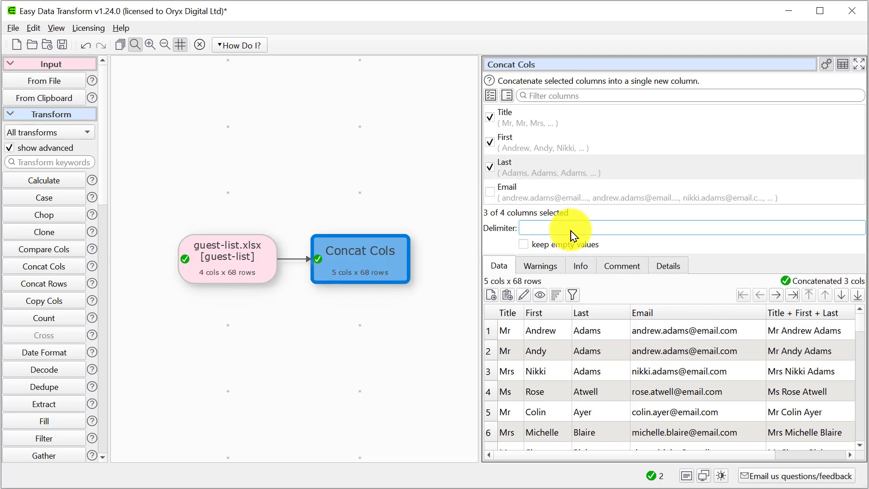
Add a Rename Cols transform that renames the concatenated Title + First + Last column to Fullname.
{"action": "left_click", "coordinate": [103, 413]}
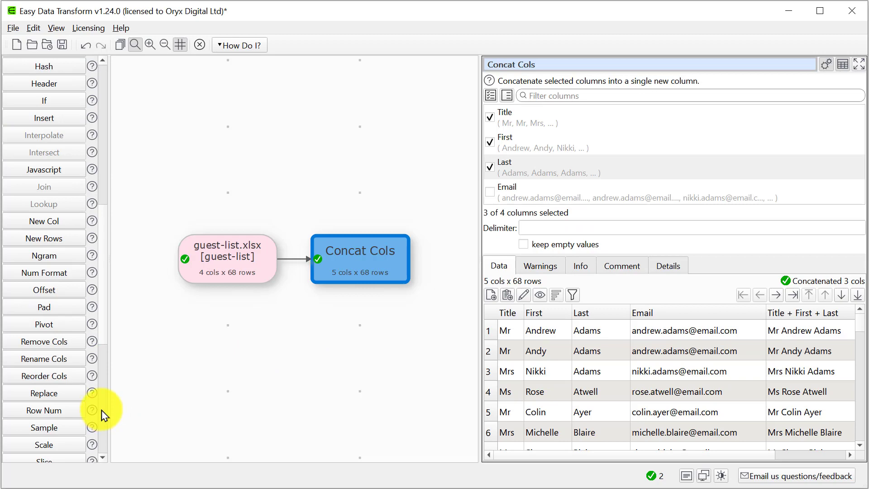
{"action": "left_click", "coordinate": [71, 359]}
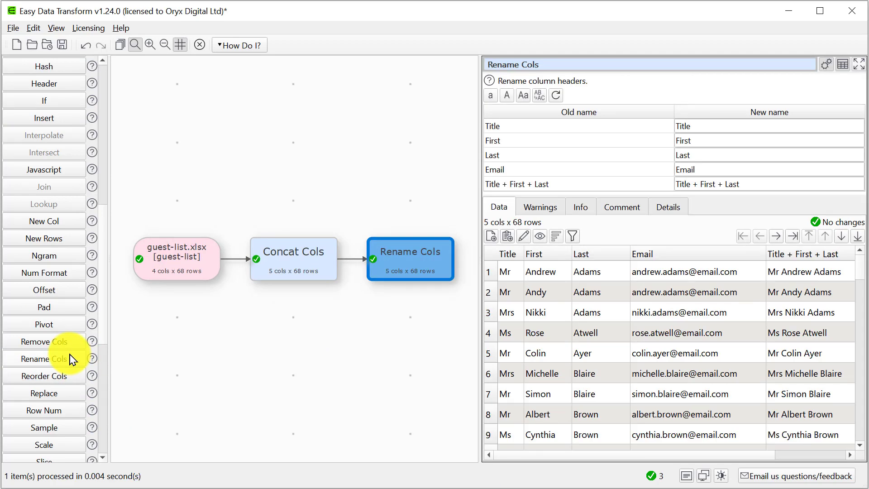
{"action": "double_click", "coordinate": [763, 183]}
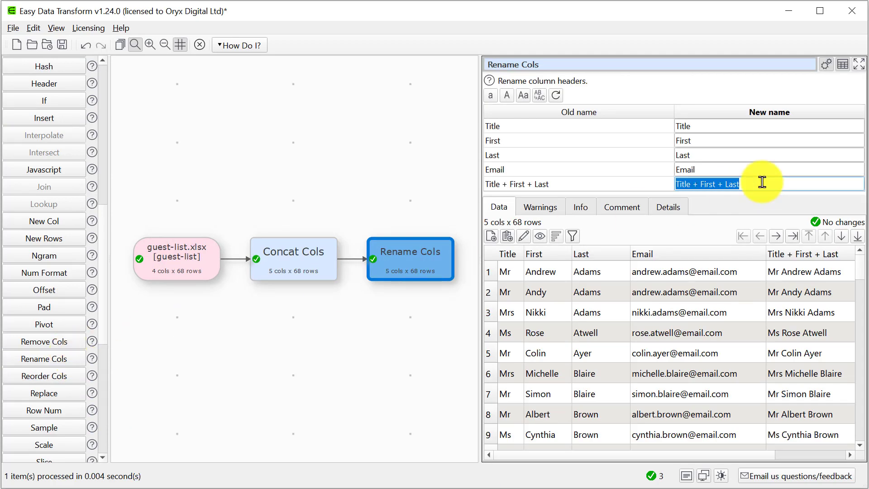
{"action": "type", "text": "Fullname"}
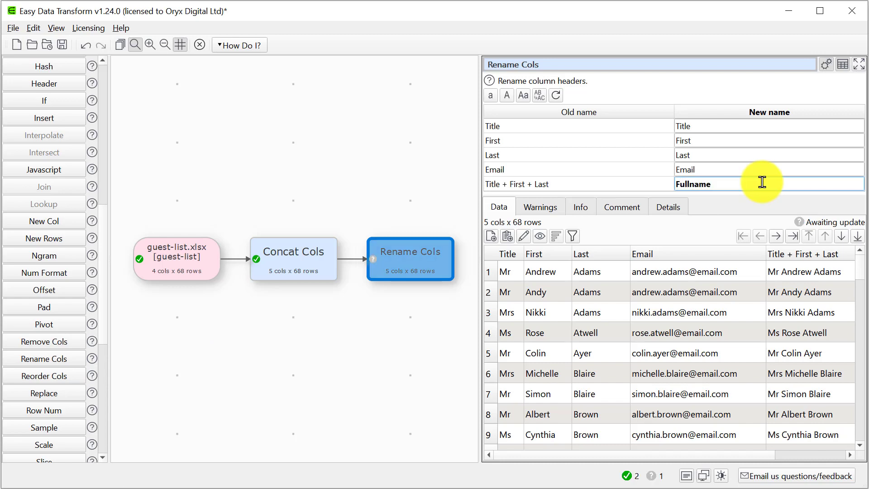
{"action": "key", "text": "Return"}
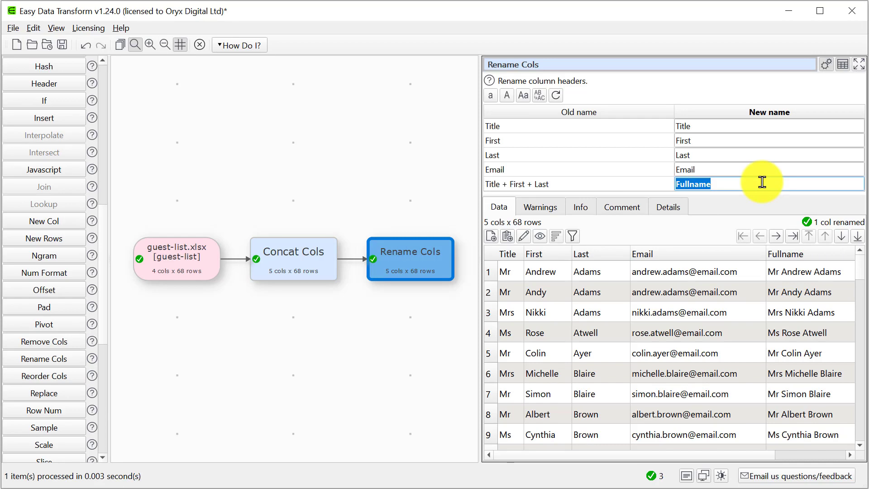
Output the renamed data to an Excel XLSX file named output.xlsx in the example folder.
{"action": "scroll", "coordinate": [99, 449], "scroll_direction": "down", "scroll_amount": 6}
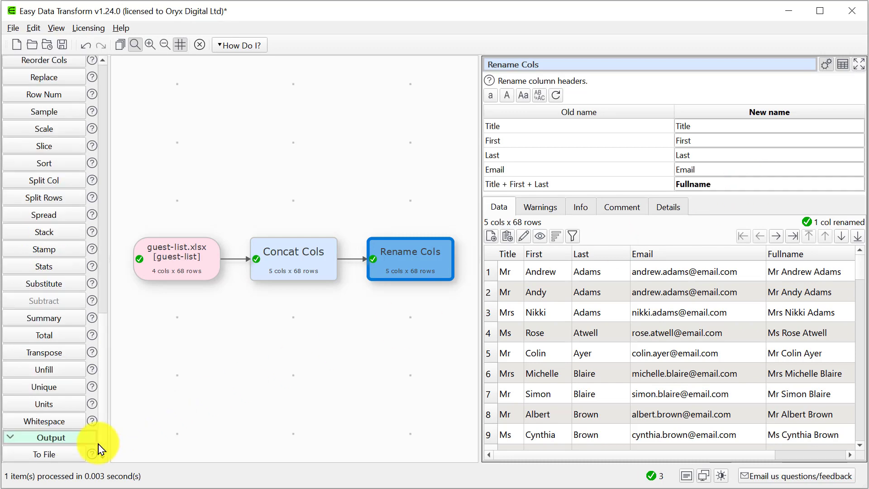
{"action": "left_click", "coordinate": [57, 457]}
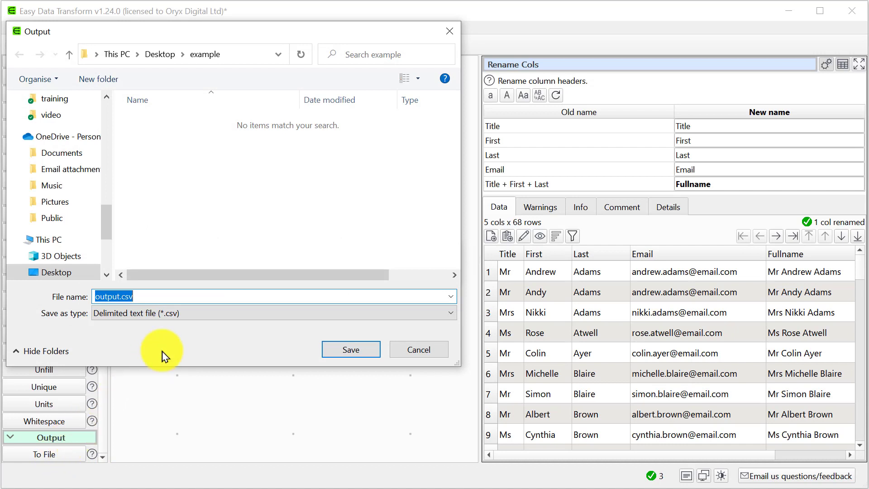
{"action": "left_click", "coordinate": [200, 317]}
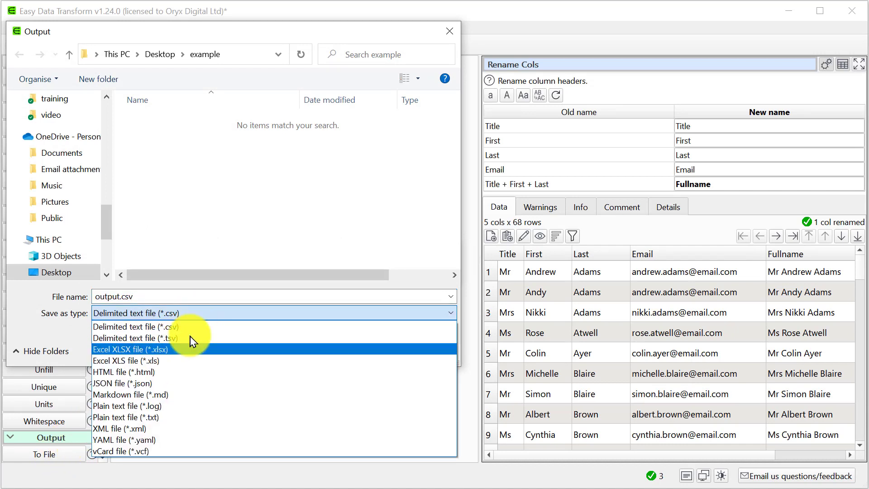
{"action": "left_click", "coordinate": [189, 350]}
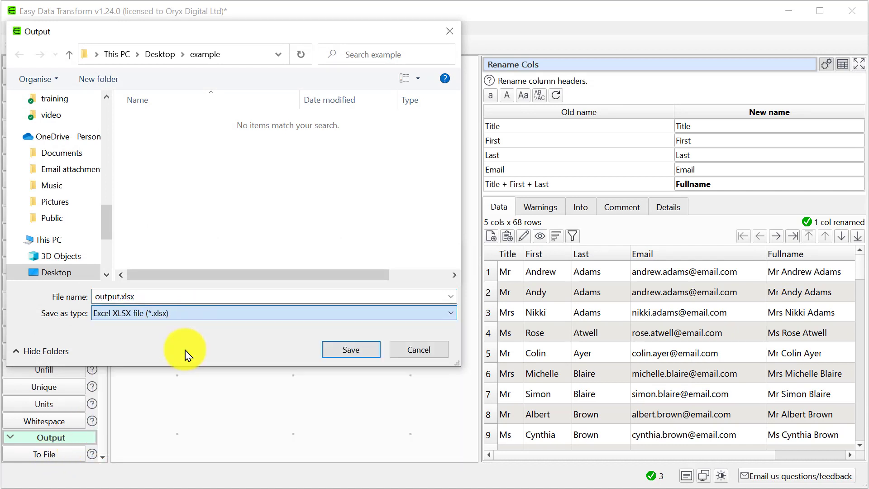
{"action": "left_click", "coordinate": [348, 354]}
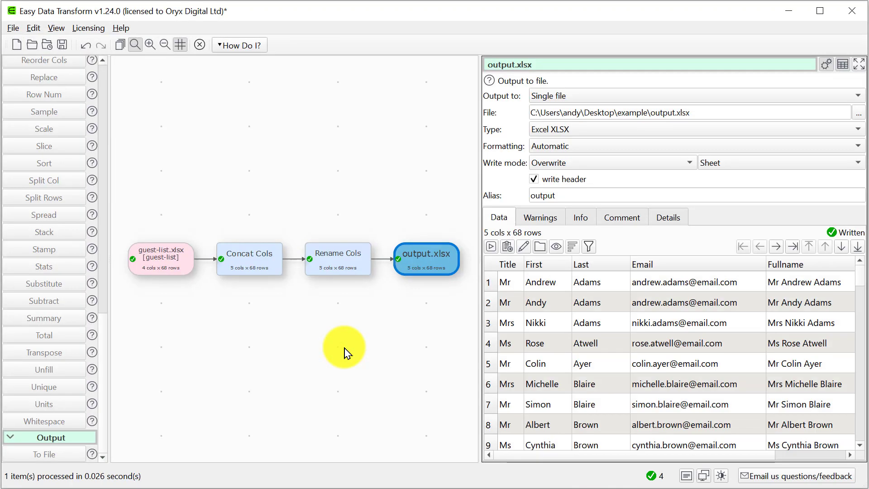
Open output.xlsx in Excel, inspect the Fullname column, and close the workbook.
{"action": "left_click", "coordinate": [524, 254]}
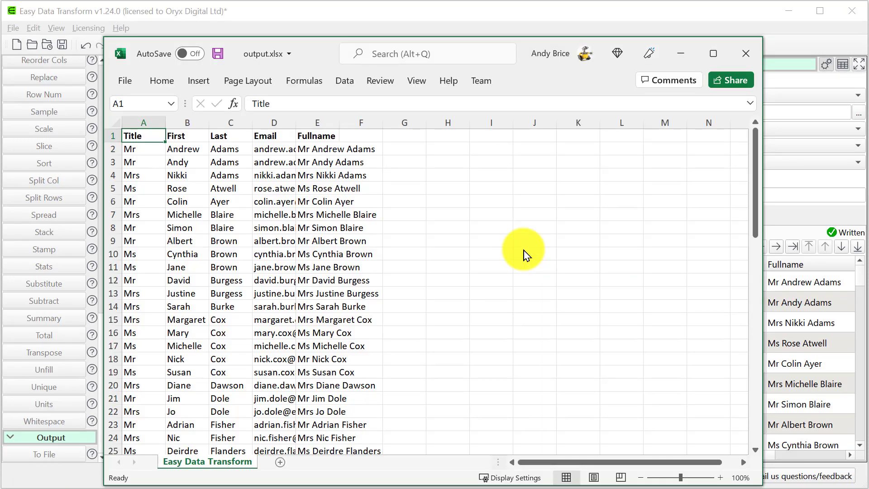
{"action": "left_click", "coordinate": [324, 123]}
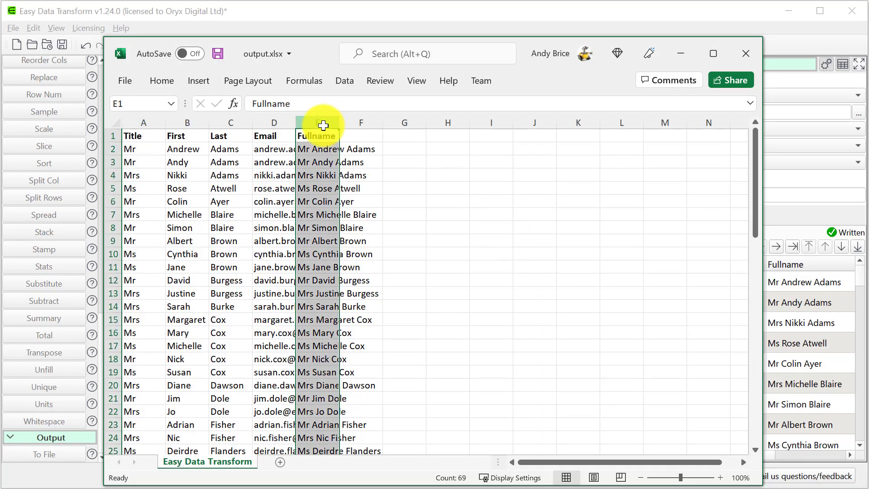
{"action": "left_click", "coordinate": [745, 53]}
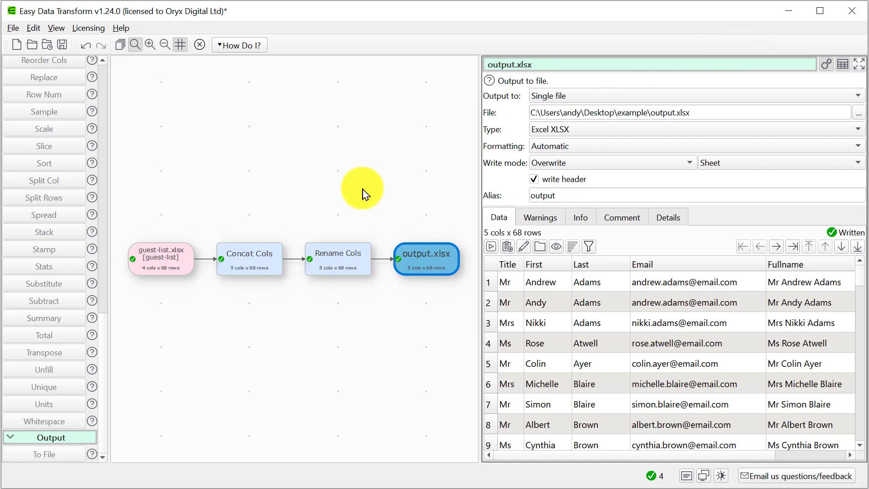
Add a Substitute transform to the guest-list input and name its new column Fullname.
{"action": "left_click", "coordinate": [174, 262]}
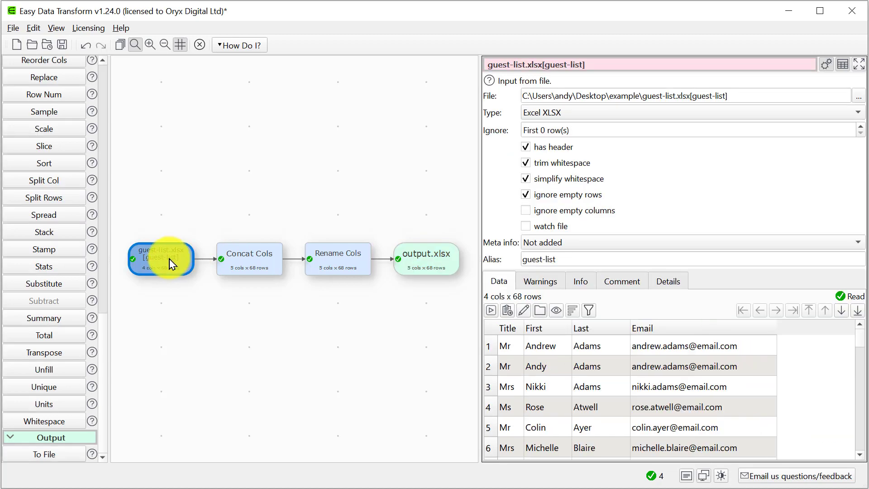
{"action": "left_click", "coordinate": [63, 283]}
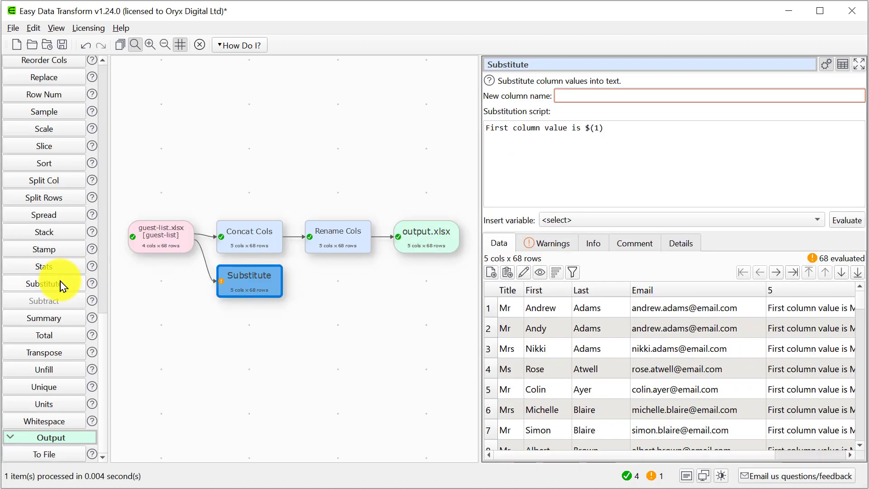
{"action": "left_click", "coordinate": [591, 100]}
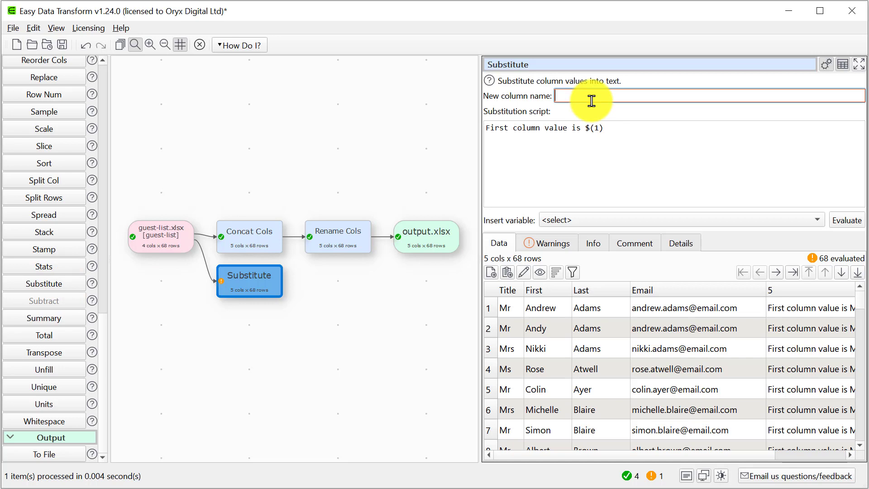
{"action": "type", "text": "F"}
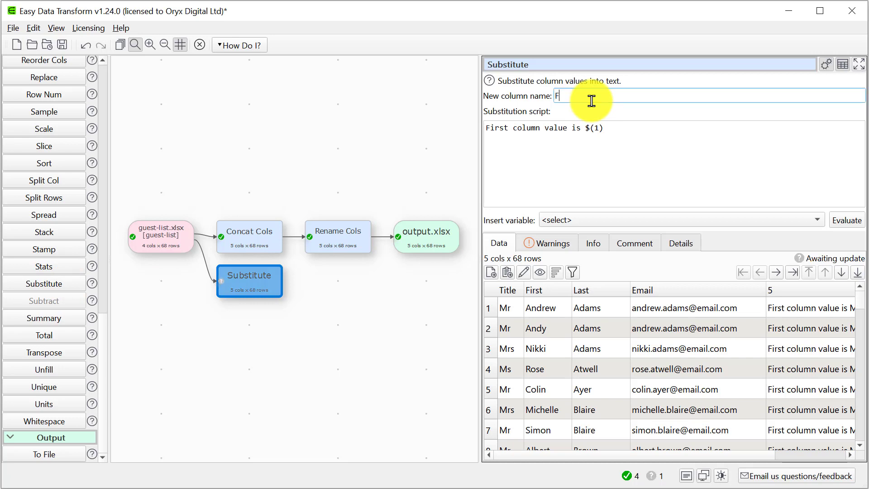
{"action": "type", "text": "ullname"}
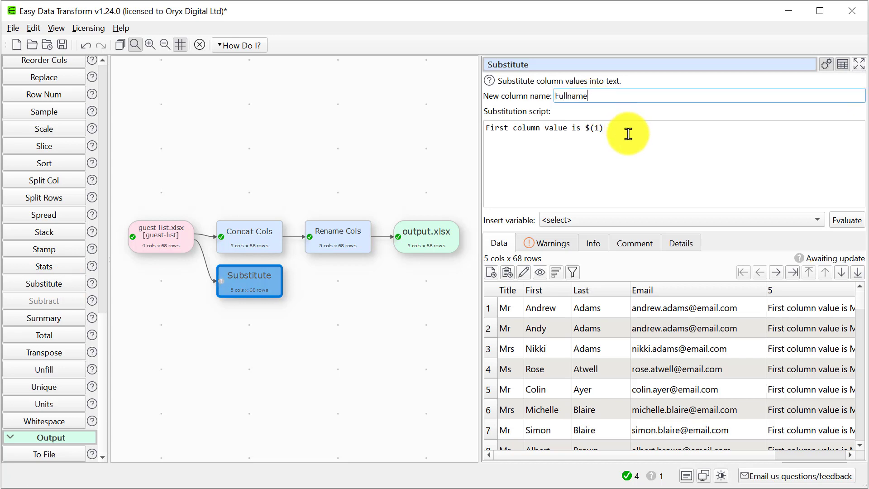
Replace the substitution script with $(Last), $(First), $(Title) and evaluate it.
{"action": "left_click_drag", "start_coordinate": [630, 136], "coordinate": [450, 128]}
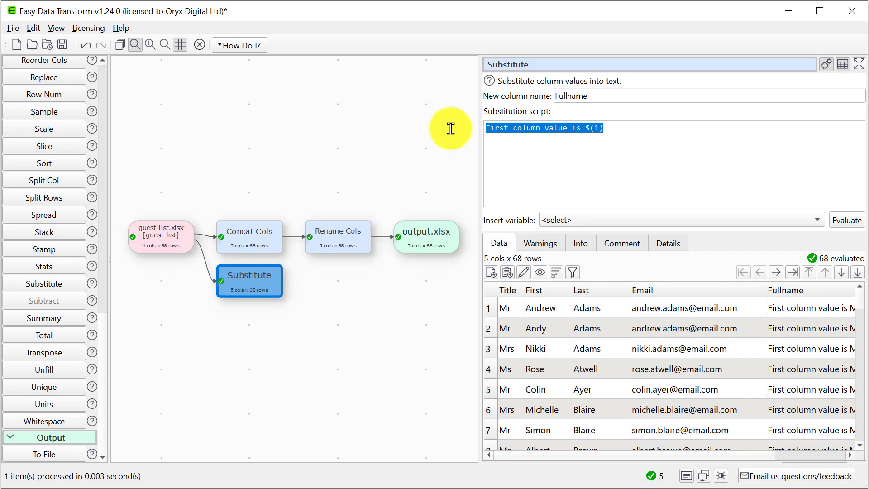
{"action": "left_click", "coordinate": [561, 221]}
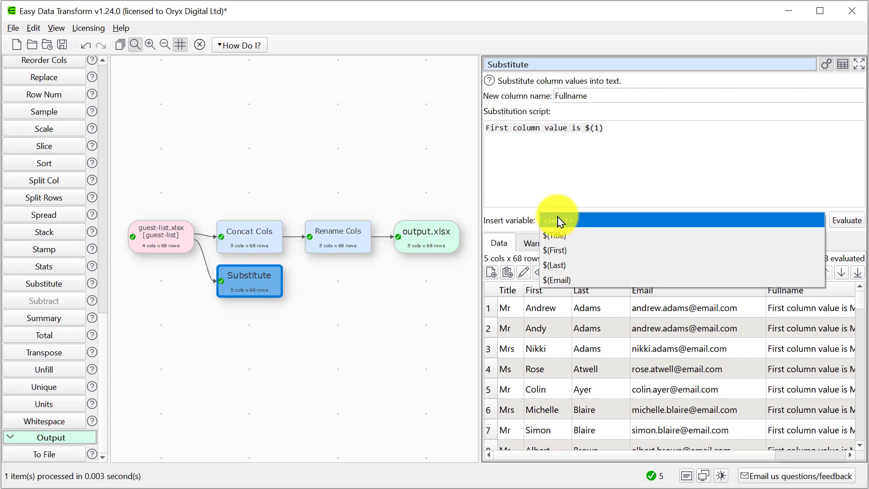
{"action": "left_click", "coordinate": [560, 264]}
{"action": "type", "text": ","}
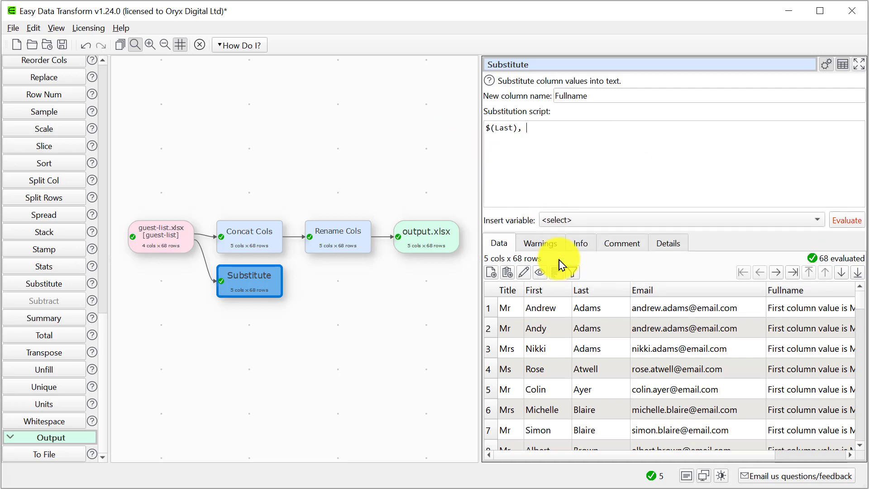
{"action": "left_click", "coordinate": [607, 221]}
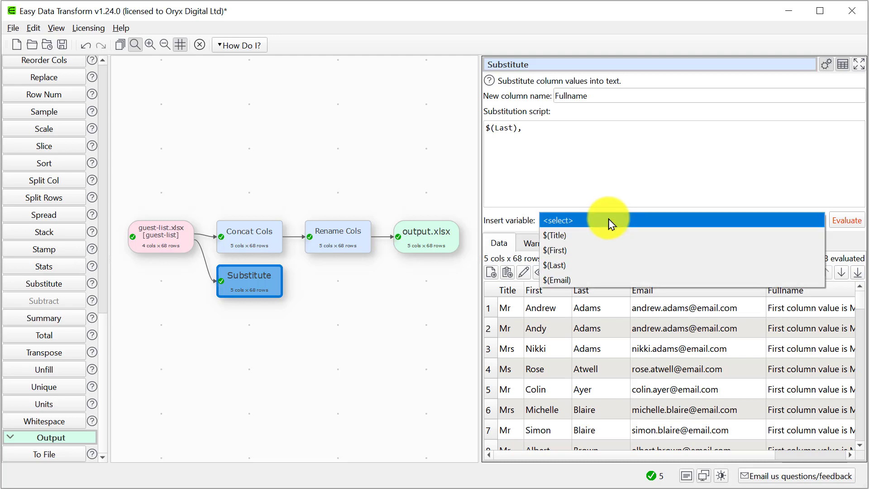
{"action": "left_click", "coordinate": [606, 251]}
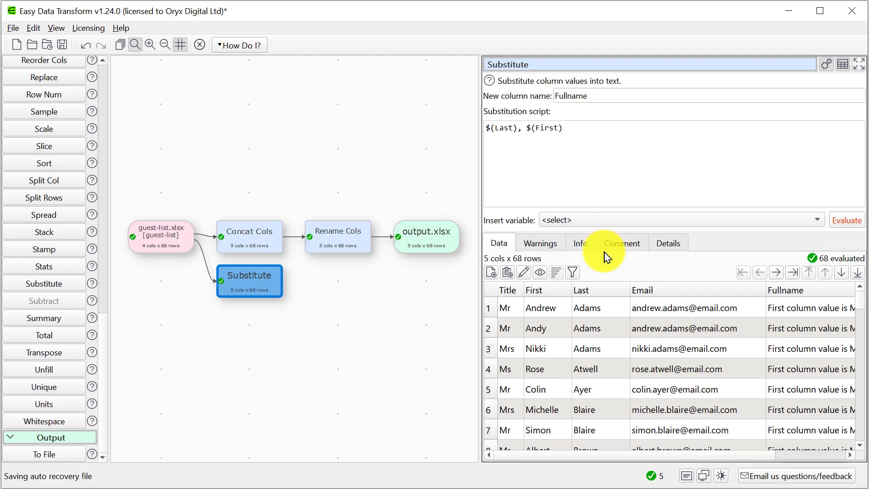
{"action": "type", "text": ","}
{"action": "left_click", "coordinate": [610, 222]}
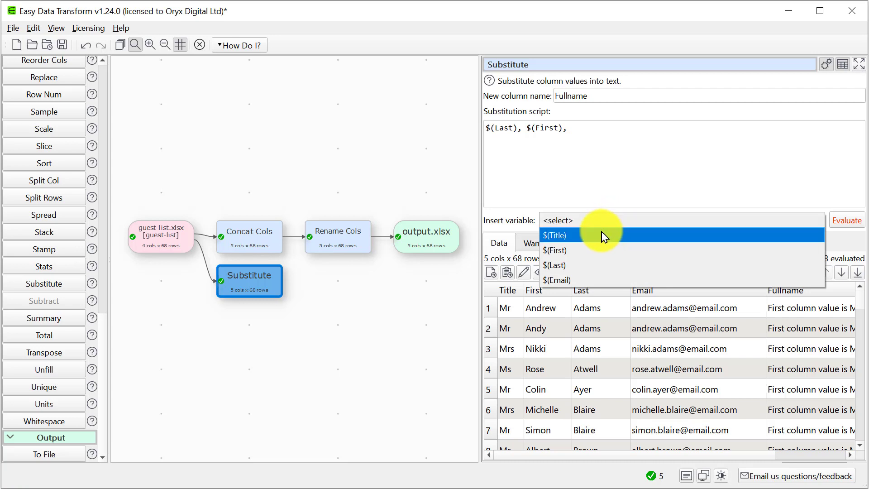
{"action": "left_click", "coordinate": [602, 236]}
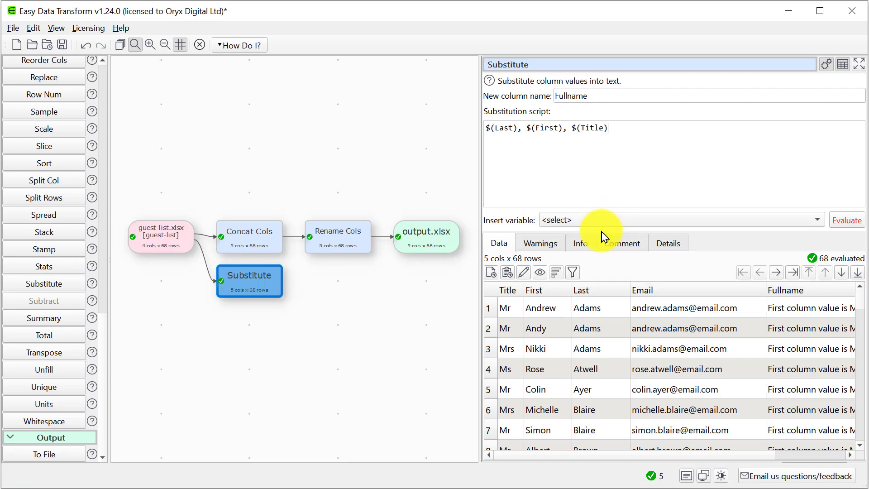
{"action": "left_click", "coordinate": [846, 220]}
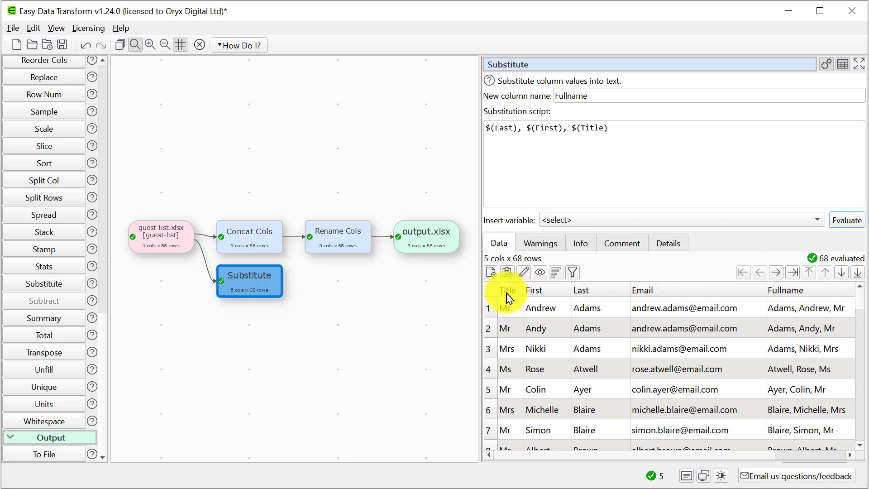
Add a Remove Cols transform to the Substitute item and remove the Title, First and Last columns.
{"action": "scroll", "coordinate": [109, 194], "scroll_direction": "up", "scroll_amount": 8}
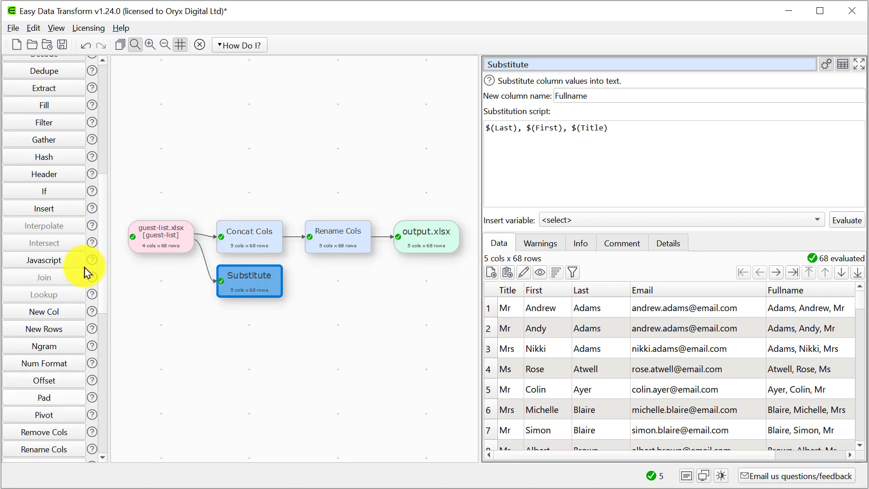
{"action": "left_click", "coordinate": [40, 432]}
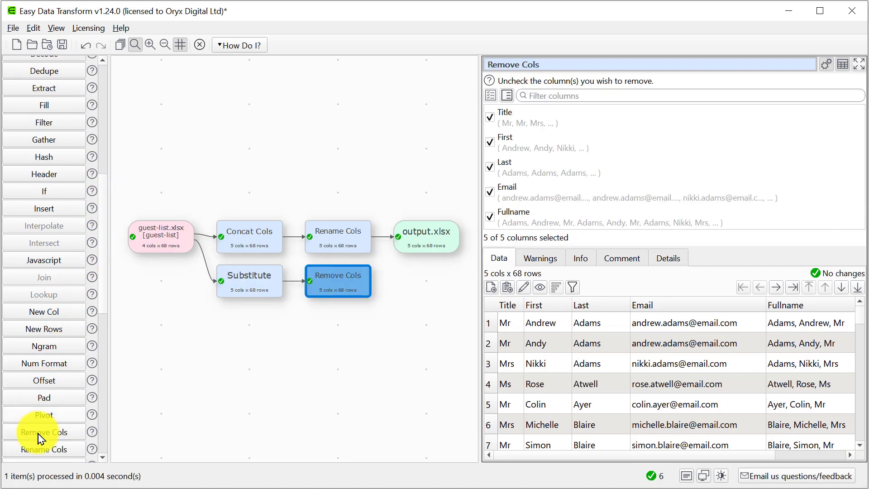
{"action": "left_click", "coordinate": [491, 119]}
{"action": "left_click", "coordinate": [489, 145]}
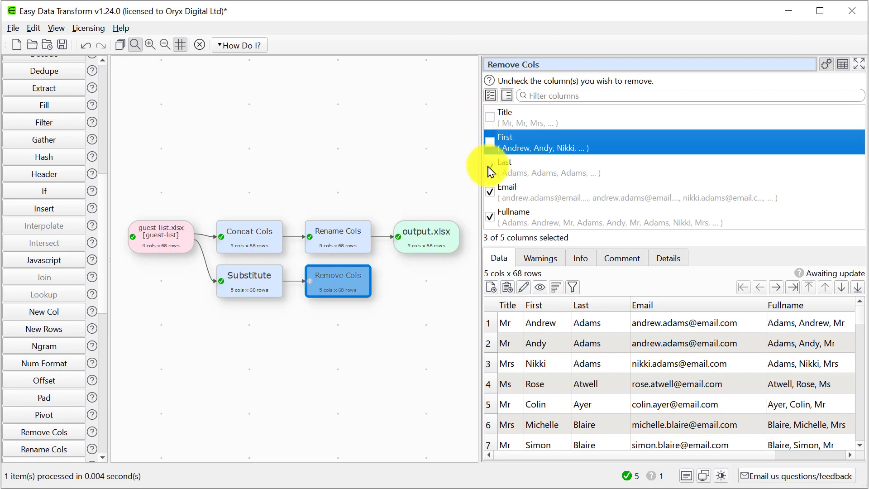
{"action": "left_click", "coordinate": [490, 169]}
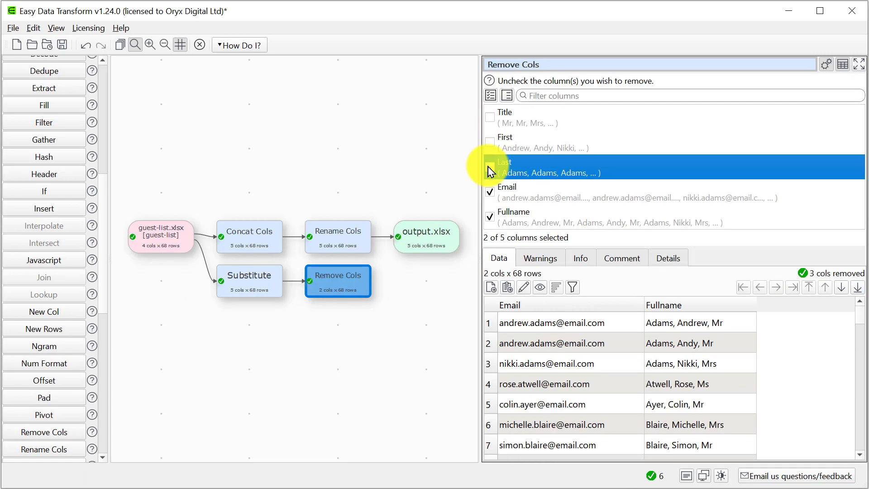
Output the reduced data to an Excel XLSX file named output1.xlsx in the example folder.
{"action": "left_click", "coordinate": [103, 431]}
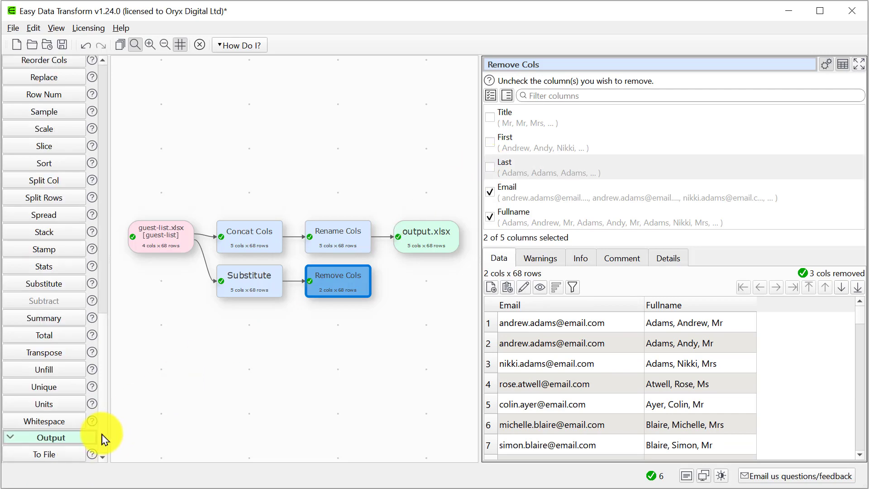
{"action": "left_click", "coordinate": [77, 455]}
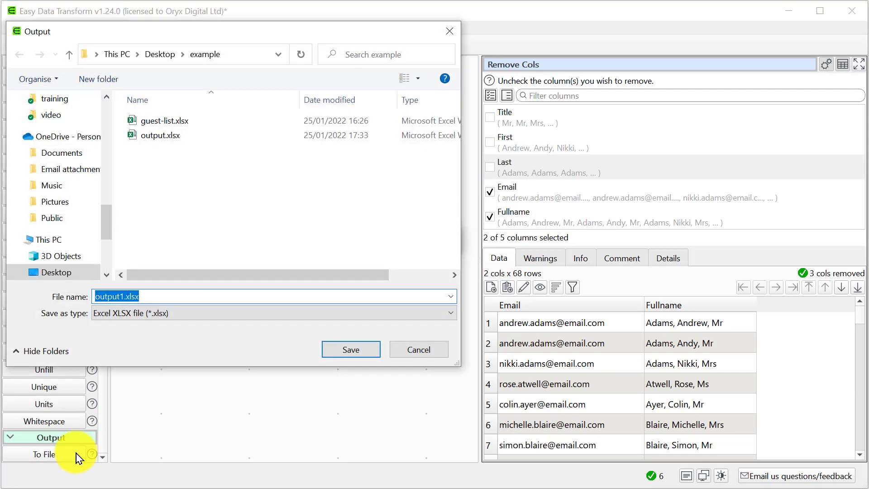
{"action": "left_click", "coordinate": [350, 349]}
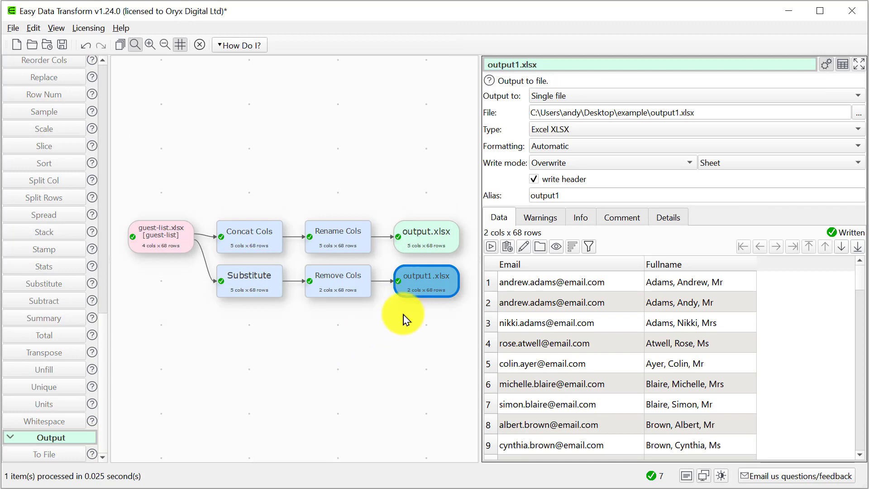
Direct the output1.xlsx output to a sheet named mysheet and set its overwrite mode to File.
{"action": "left_click", "coordinate": [739, 111]}
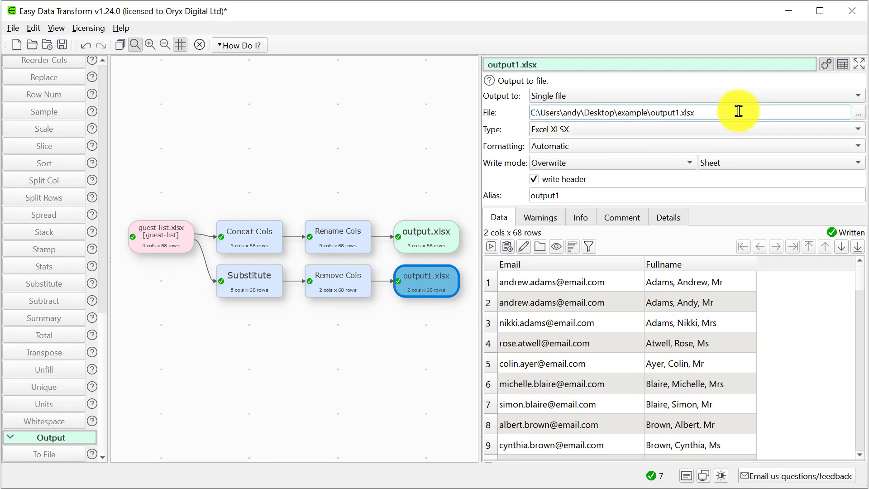
{"action": "type", "text": "[mysheet]"}
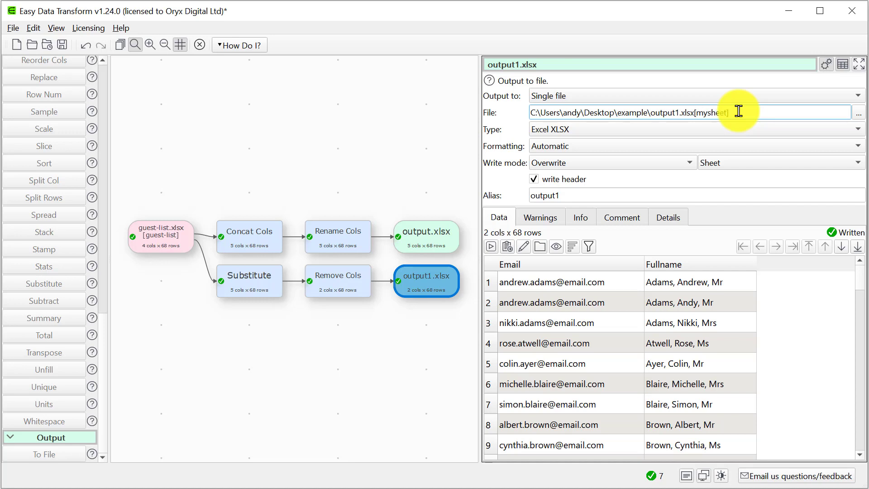
{"action": "left_click", "coordinate": [715, 159]}
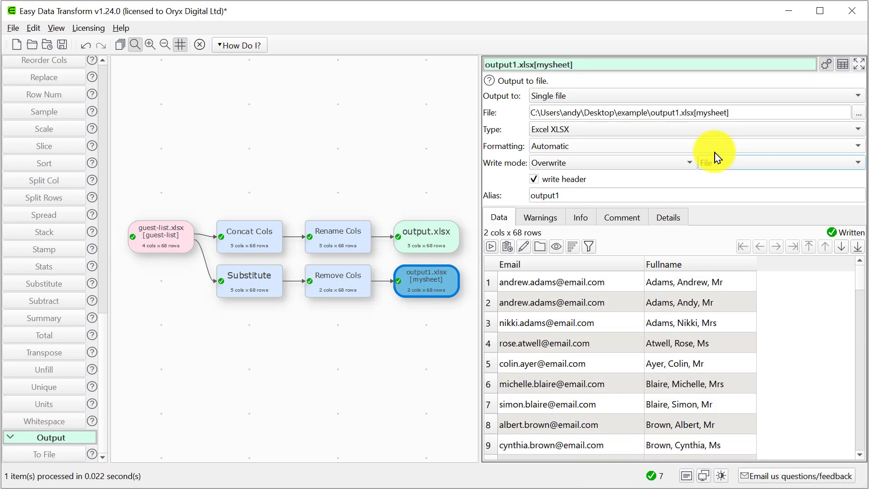
Open output1.xlsx in Excel, check the mysheet sheet, and close the workbook.
{"action": "left_click", "coordinate": [522, 247]}
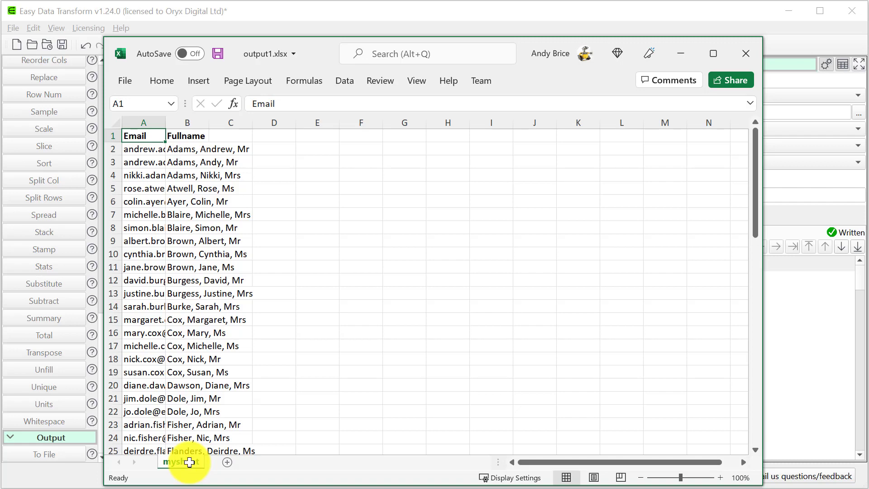
{"action": "left_click", "coordinate": [747, 54]}
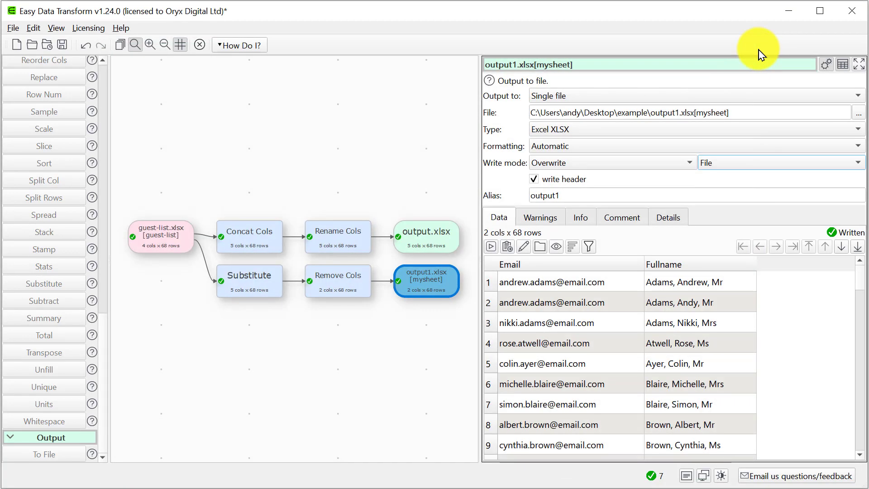
Save the transform file as combine-cols in the example folder.
{"action": "left_click", "coordinate": [62, 45]}
{"action": "type", "text": "combine"}
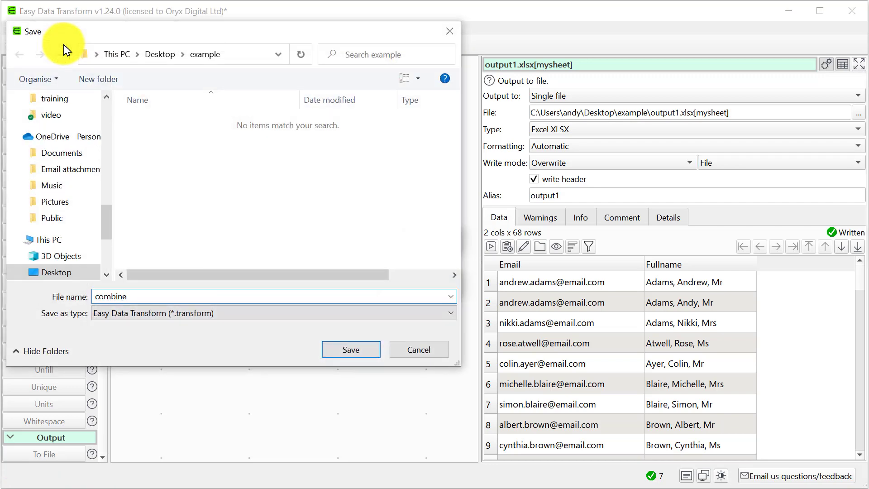
{"action": "type", "text": "-cols"}
{"action": "key", "text": "Return"}
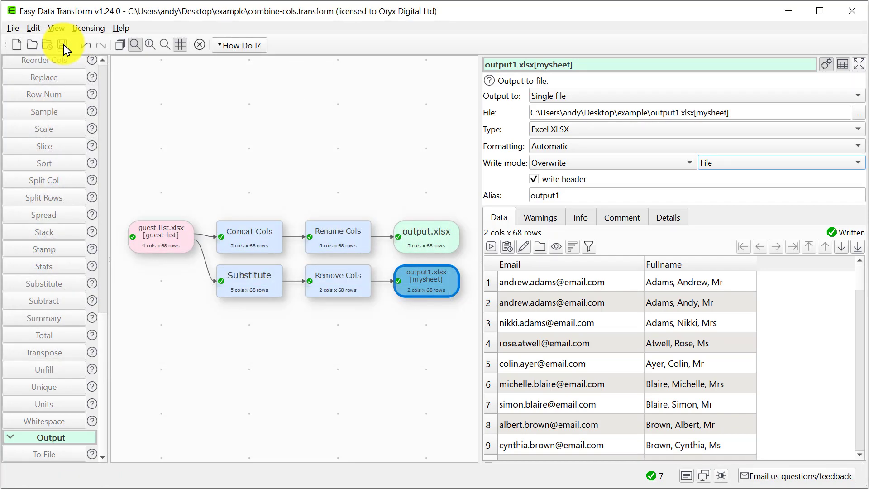
Open Batch Process and replace the guest-list file name in the input location with the wildcard *, giving *.xlsx.
{"action": "left_click", "coordinate": [116, 43]}
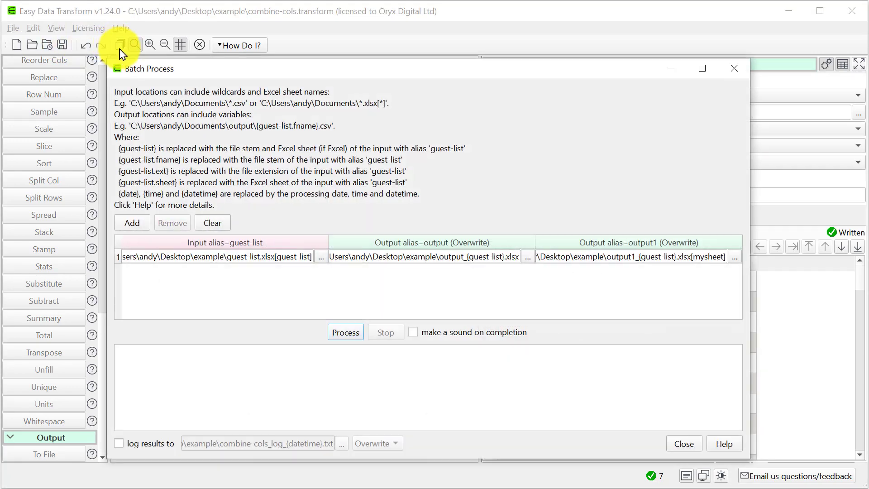
{"action": "left_click", "coordinate": [266, 256]}
{"action": "key", "text": "BackSpace"}
{"action": "key", "text": "BackSpace"}
{"action": "key", "text": "BackSpace"}
{"action": "key", "text": "BackSpace"}
{"action": "key", "text": "BackSpace"}
{"action": "key", "text": "BackSpace"}
{"action": "key", "text": "BackSpace"}
{"action": "key", "text": "BackSpace"}
{"action": "key", "text": "BackSpace"}
{"action": "key", "text": "BackSpace"}
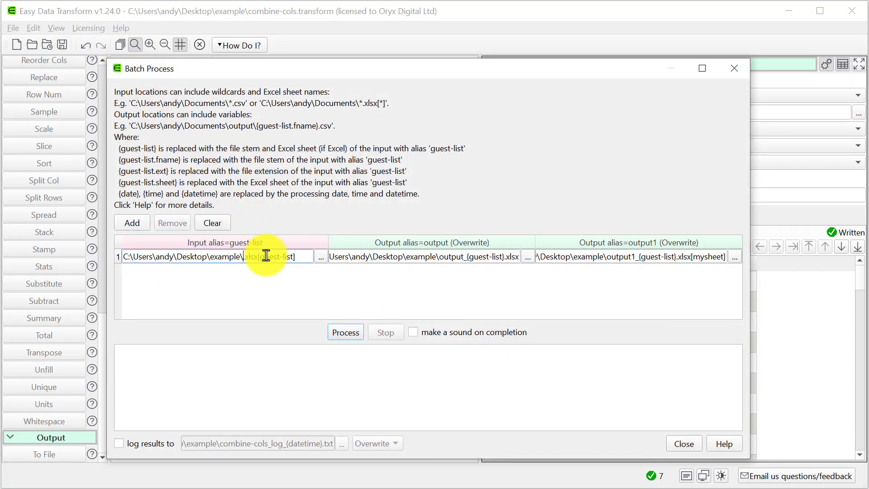
{"action": "type", "text": "*"}
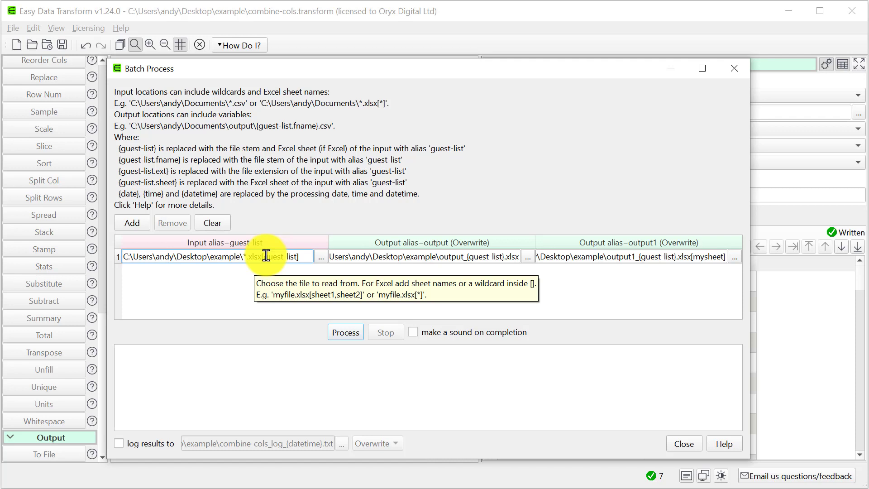
Replace the sheet name in the batch input location with the wildcard *, and close Batch Process without processing.
{"action": "key", "text": "Right"}
{"action": "key", "text": "Right"}
{"action": "key", "text": "Right"}
{"action": "key", "text": "Right"}
{"action": "key", "text": "Right"}
{"action": "key", "text": "Right"}
{"action": "key", "text": "Delete"}
{"action": "key", "text": "Delete"}
{"action": "key", "text": "Delete"}
{"action": "key", "text": "Delete"}
{"action": "key", "text": "Delete"}
{"action": "key", "text": "Delete"}
{"action": "key", "text": "Delete"}
{"action": "key", "text": "Delete"}
{"action": "key", "text": "Delete"}
{"action": "key", "text": "Delete"}
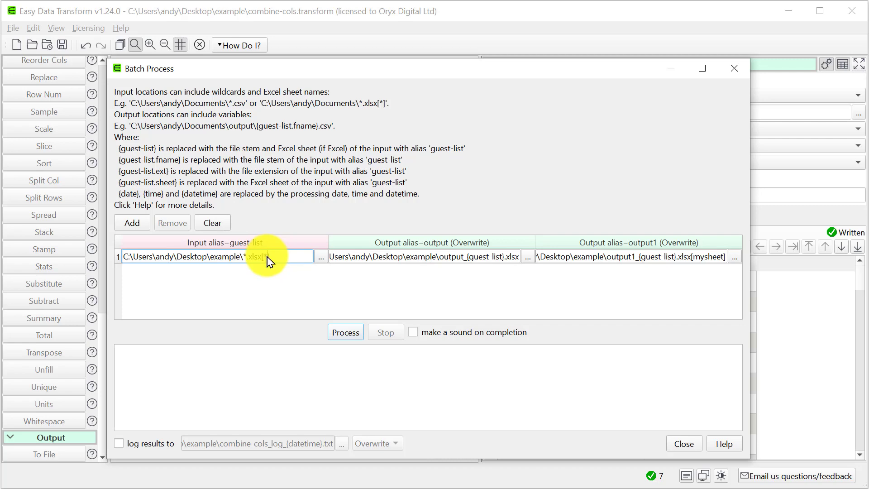
{"action": "left_click", "coordinate": [684, 444]}
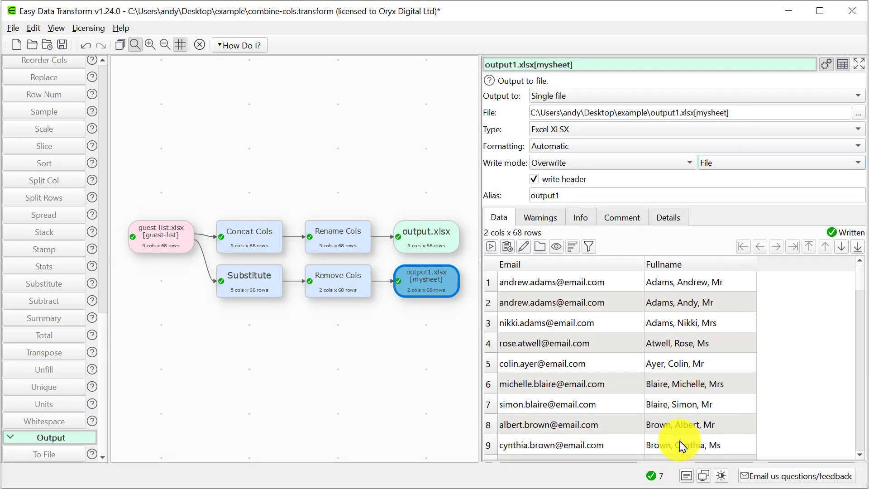